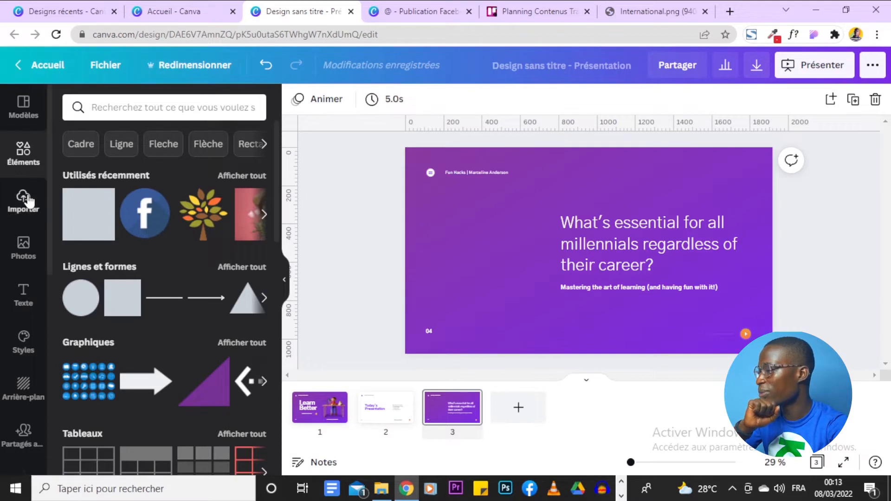
# Step: Open the list of additional Canva apps and look through the content-creation and third-party content apps
pyautogui.scroll(-5, 23, 422)
pyautogui.scroll(-2, 26, 418)
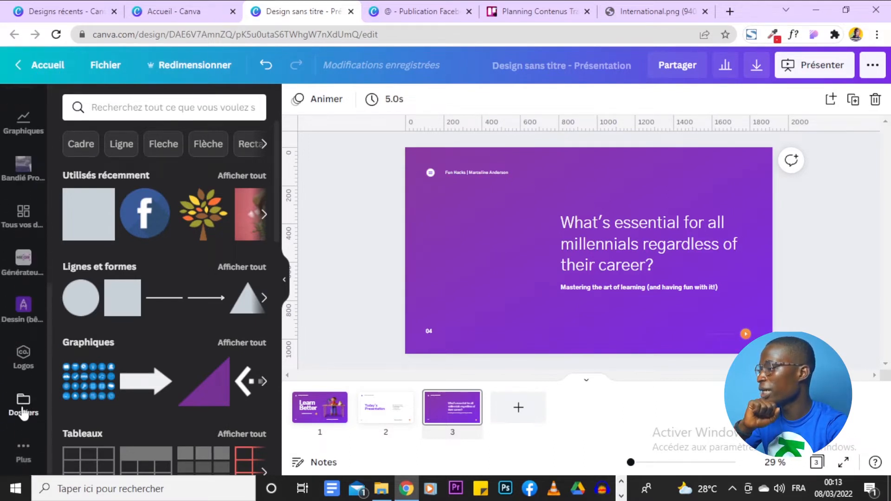
pyautogui.scroll(5, 28, 209)
pyautogui.scroll(-5, 29, 194)
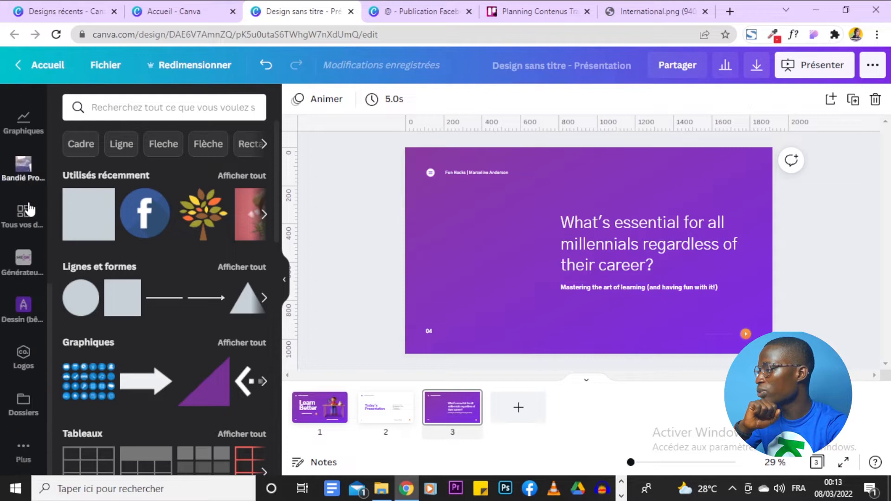
pyautogui.click(18, 459)
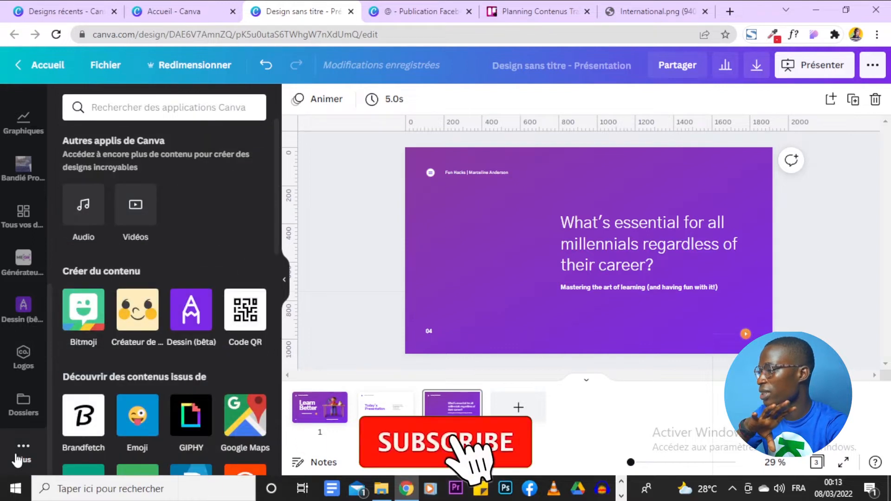
pyautogui.scroll(-10, 195, 232)
pyautogui.scroll(10, 207, 304)
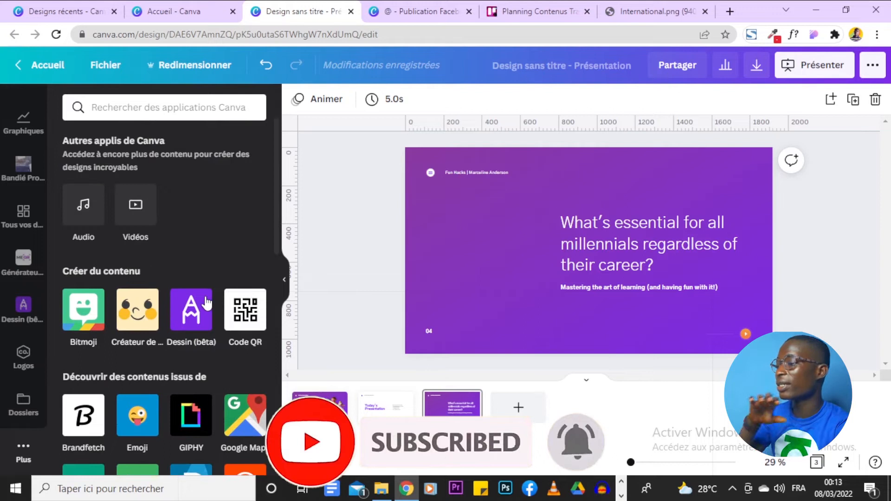
pyautogui.scroll(-7, 203, 290)
pyautogui.scroll(7, 202, 290)
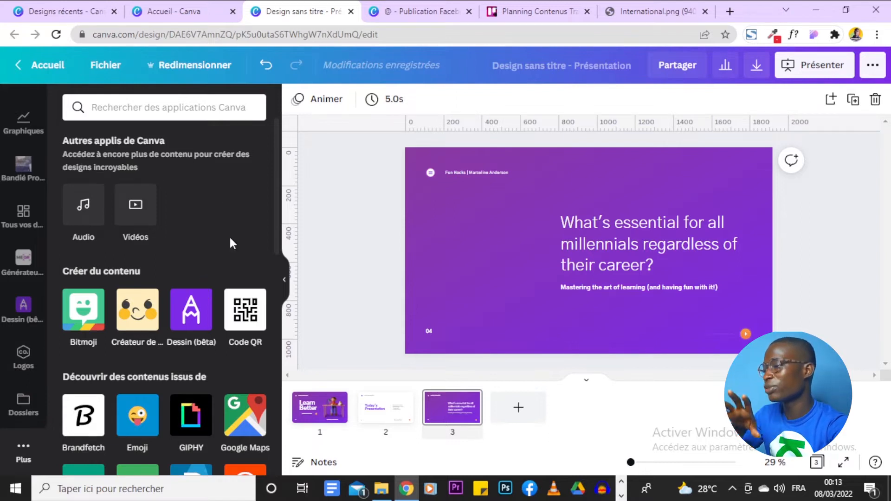
pyautogui.scroll(-5, 163, 427)
pyautogui.scroll(5, 163, 400)
pyautogui.scroll(-3, 162, 400)
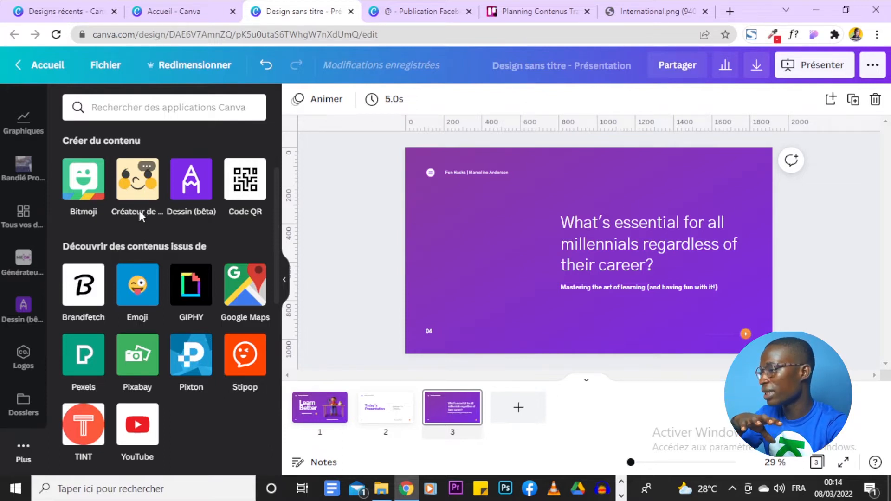
# Step: Open the Créateur de personnage app and start using it in the presentation
pyautogui.click(143, 184)
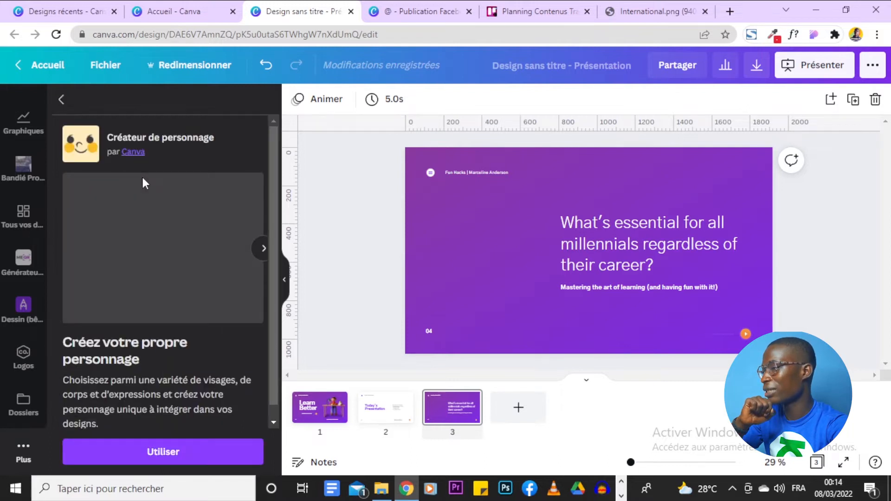
pyautogui.scroll(-1, 130, 260)
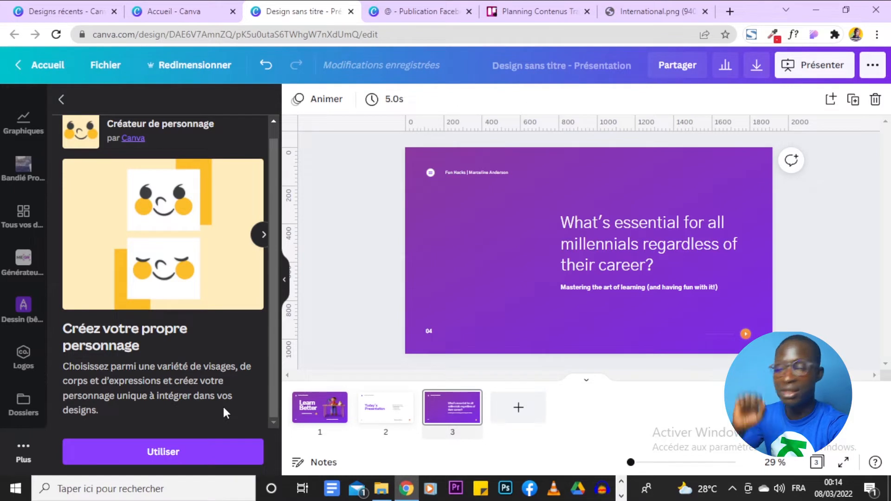
pyautogui.click(179, 453)
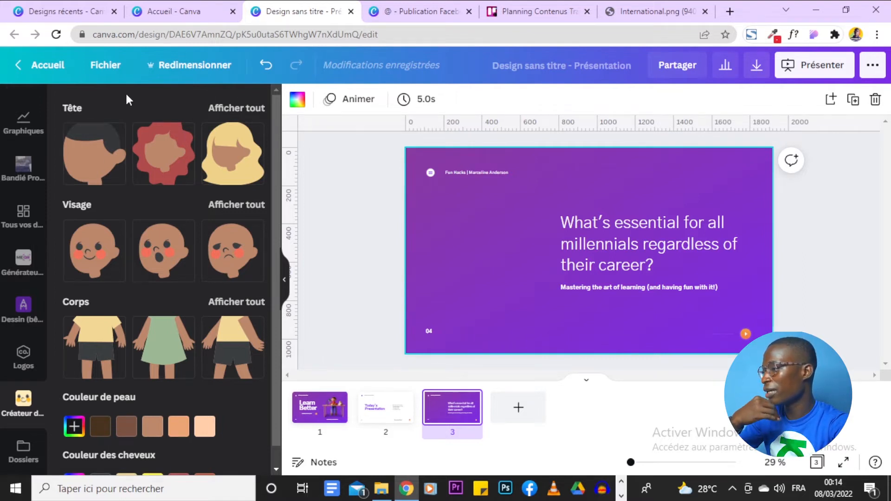
# Step: Add a character with the short-haired head to slide 3 and change its head to the long wavy hair
pyautogui.scroll(-1, 160, 370)
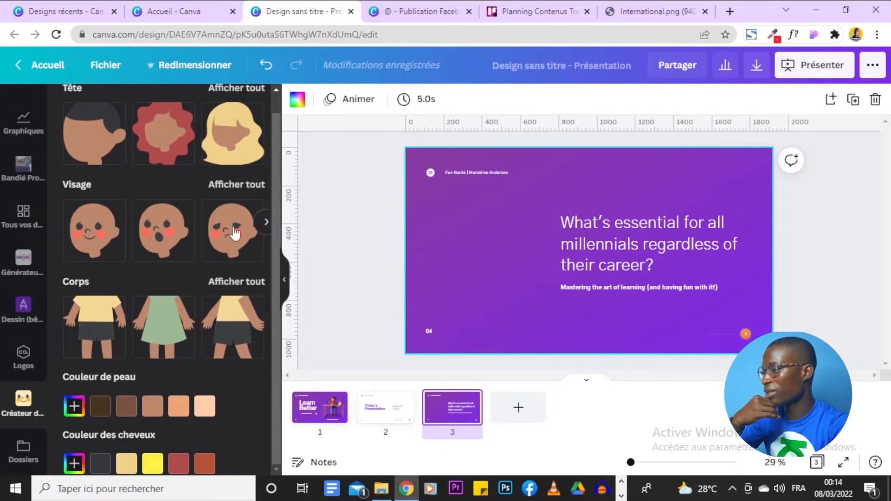
pyautogui.scroll(1, 233, 199)
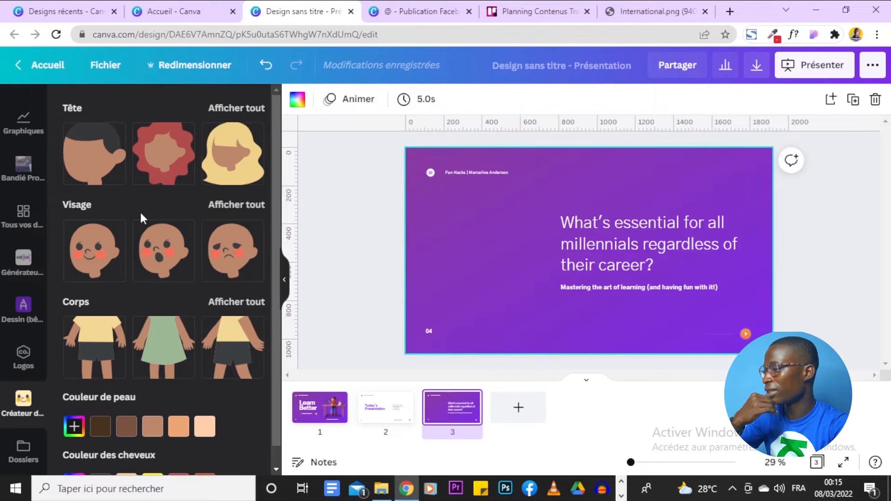
pyautogui.scroll(-1, 243, 215)
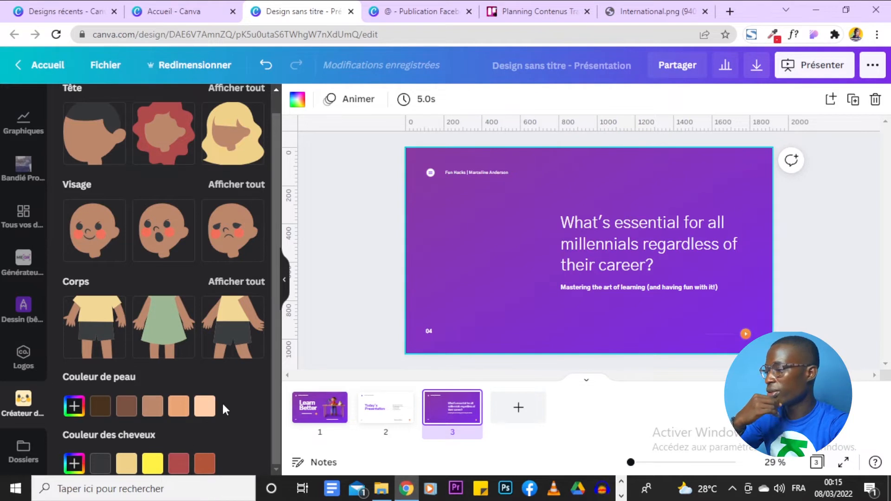
pyautogui.scroll(2, 259, 245)
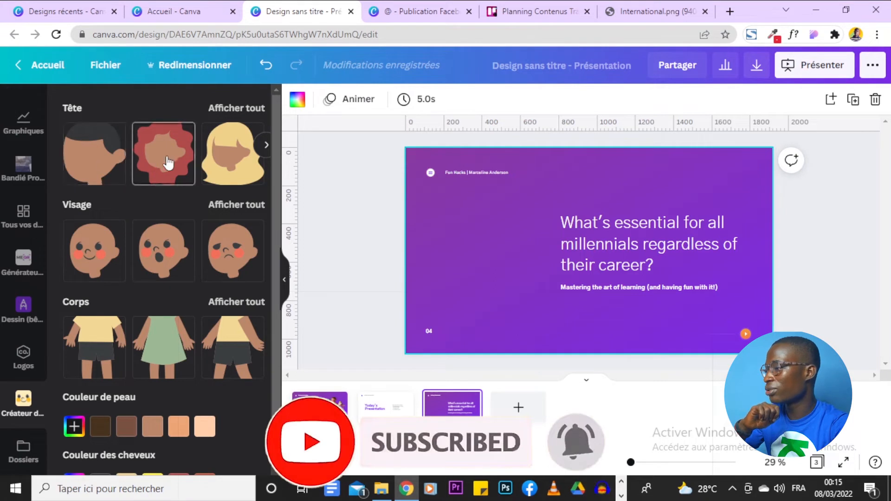
pyautogui.click(97, 161)
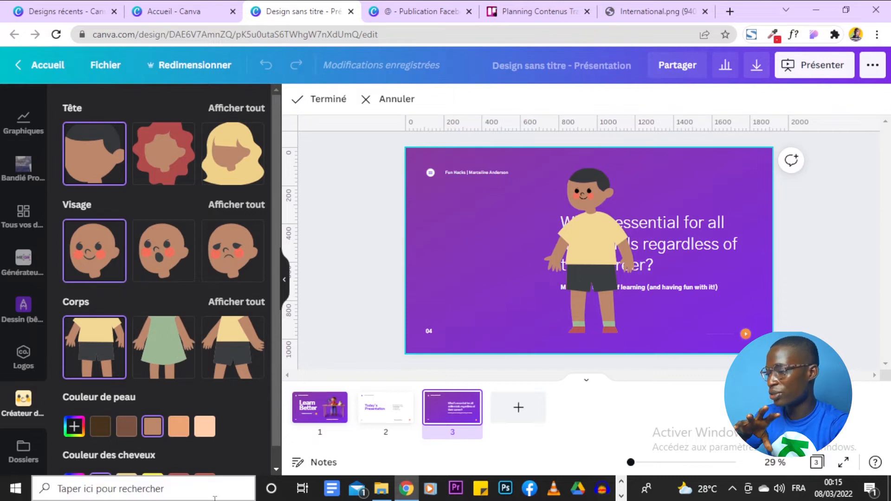
pyautogui.scroll(-1, 221, 449)
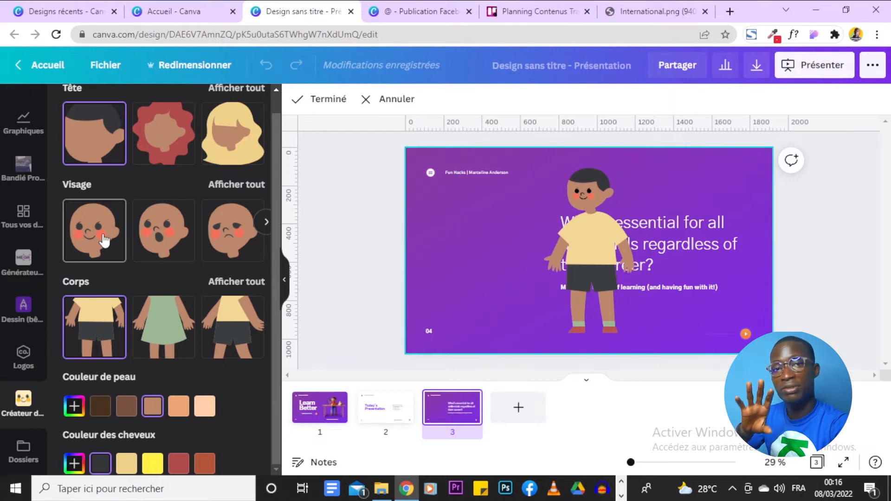
pyautogui.click(230, 136)
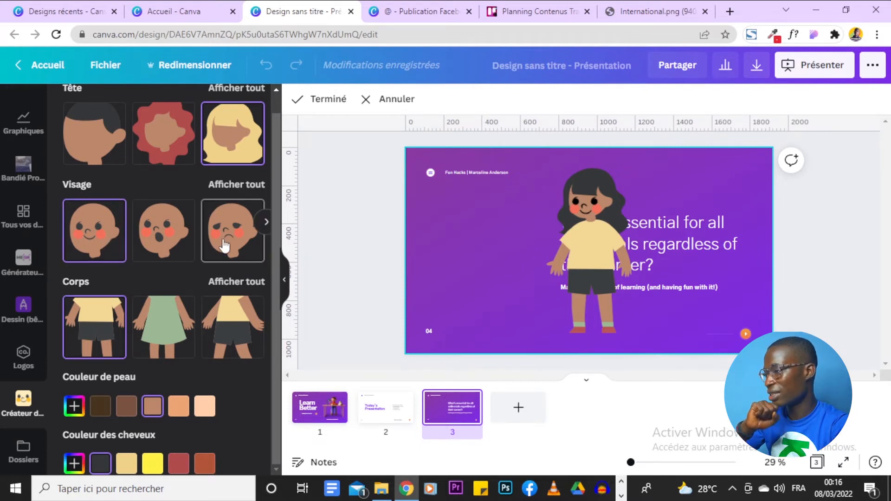
# Step: Try the toothy grin on the character from the face options and restore the closed-mouth smile
pyautogui.click(265, 222)
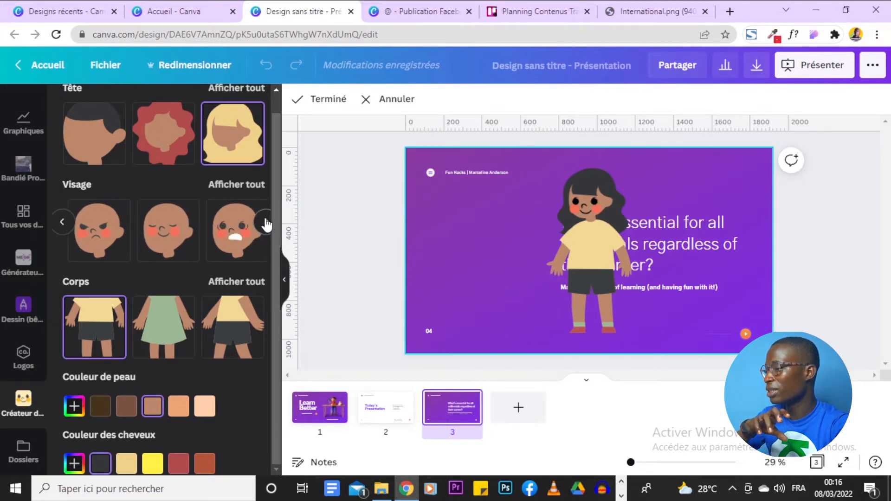
pyautogui.click(264, 225)
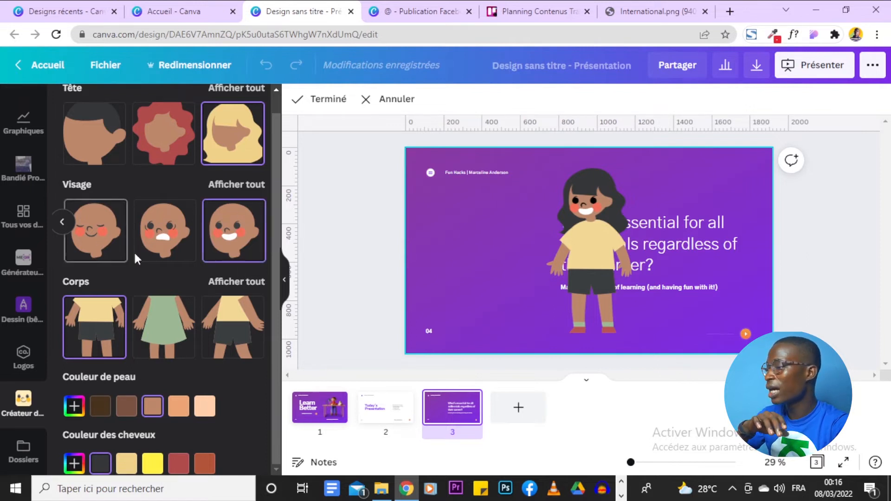
pyautogui.click(245, 185)
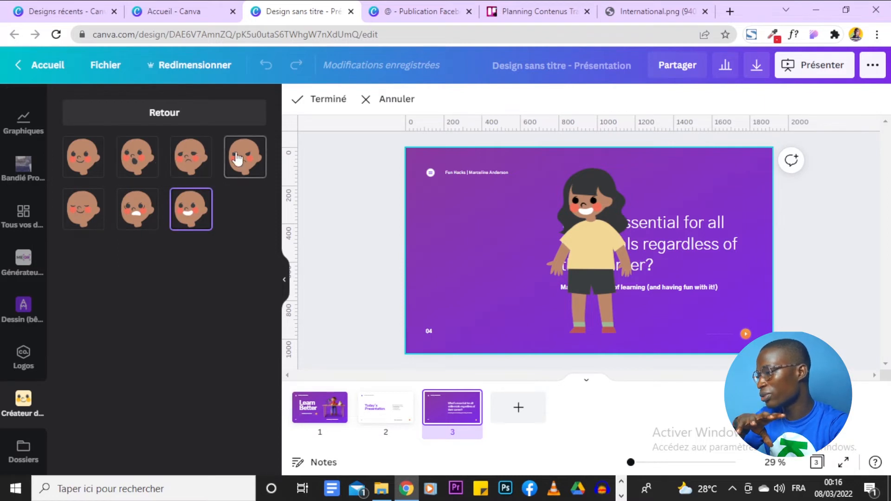
pyautogui.click(100, 163)
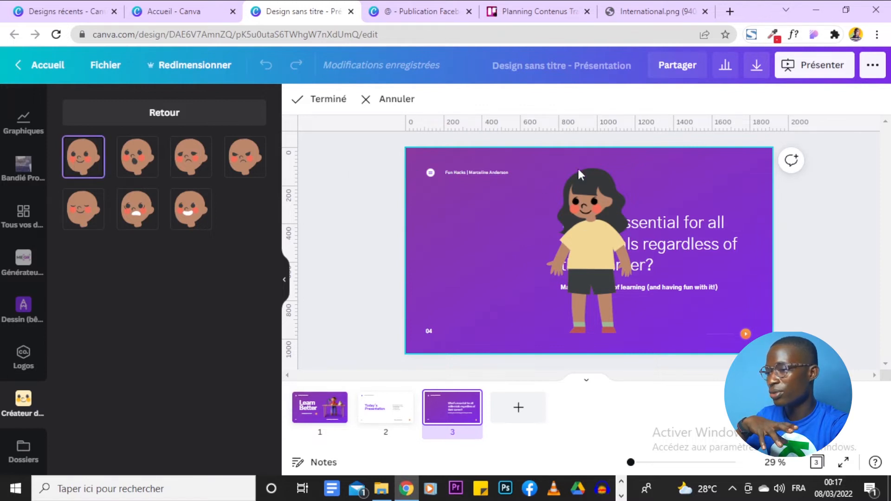
pyautogui.click(193, 115)
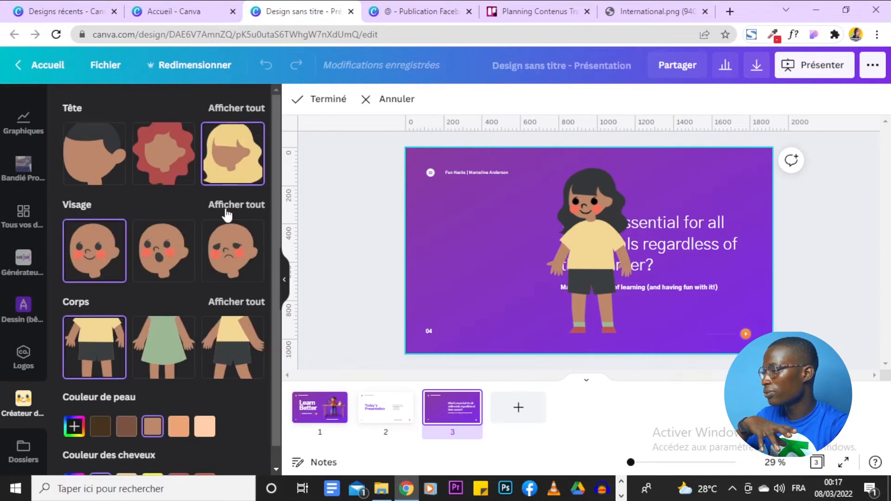
# Step: Browse all body options and give the character the orange overalls body with one raised arm
pyautogui.scroll(-1, 260, 283)
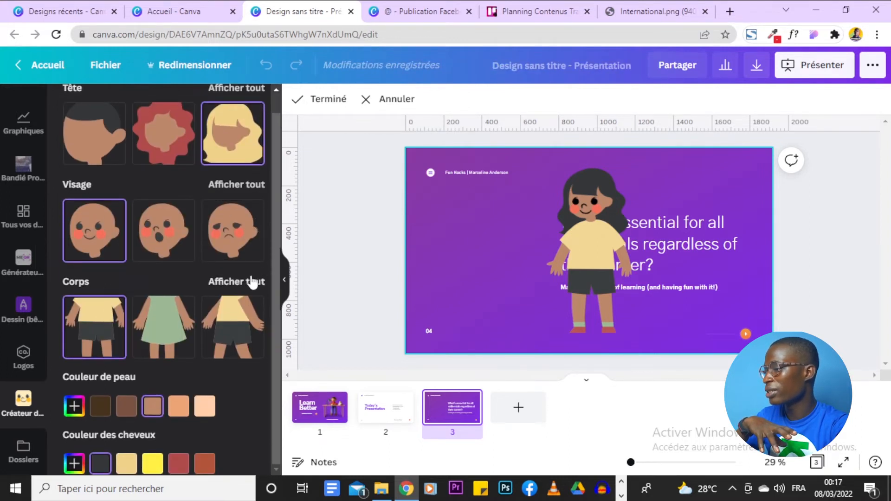
pyautogui.click(251, 283)
pyautogui.scroll(-2, 251, 281)
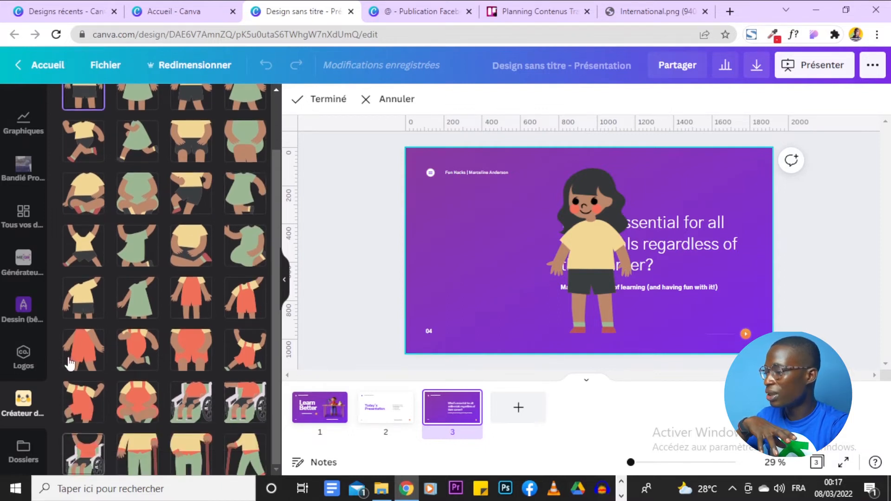
pyautogui.scroll(2, 170, 188)
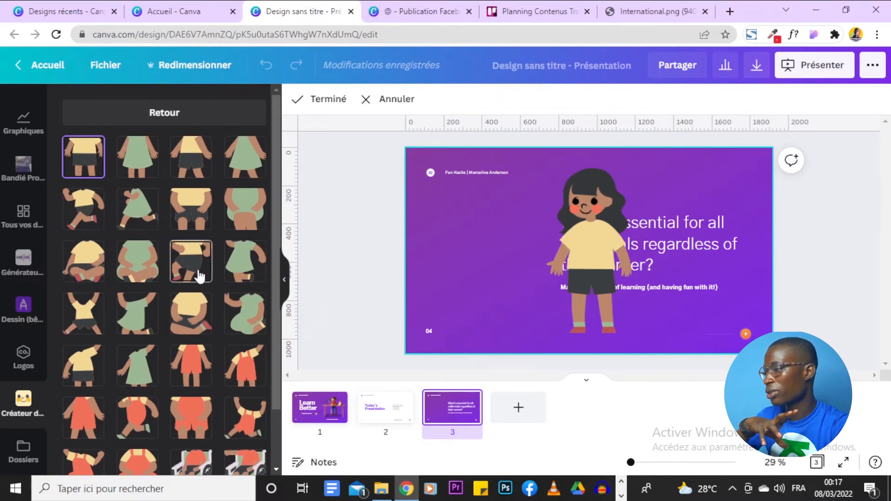
pyautogui.scroll(-2, 238, 259)
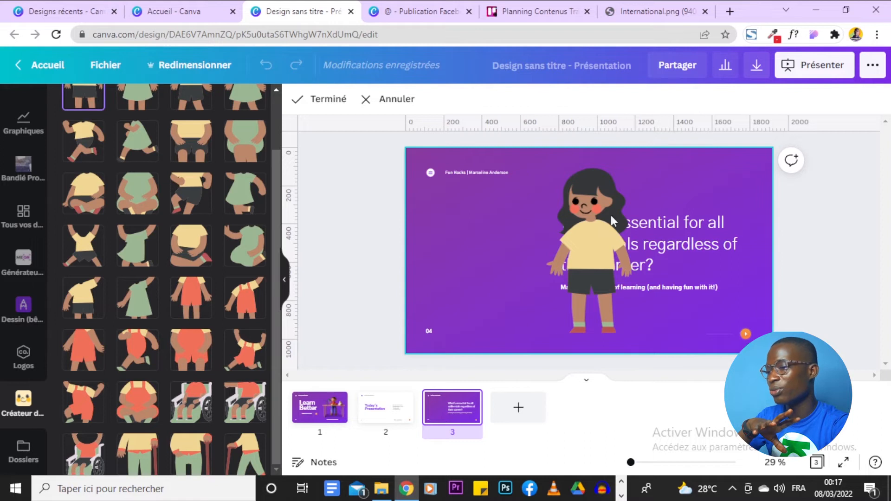
pyautogui.click(249, 303)
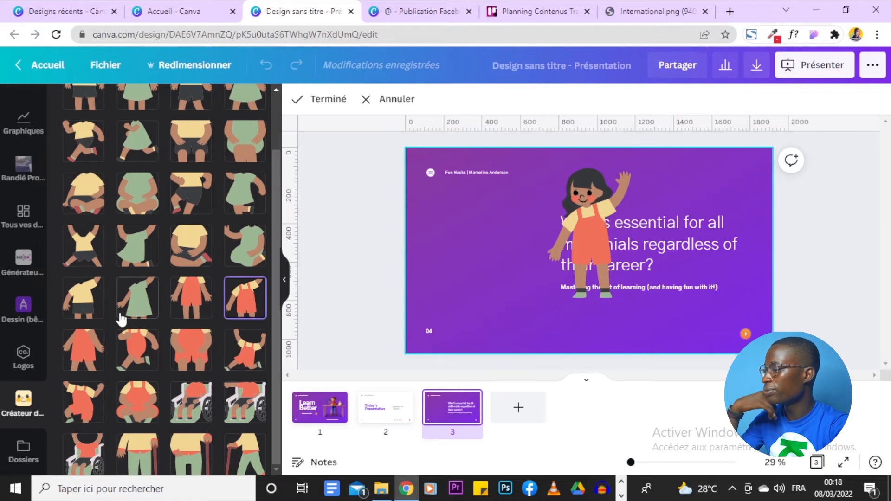
# Step: Try the green dress body with one raised arm and restore the waving body in orange overalls
pyautogui.scroll(1, 145, 302)
pyautogui.scroll(1, 145, 302)
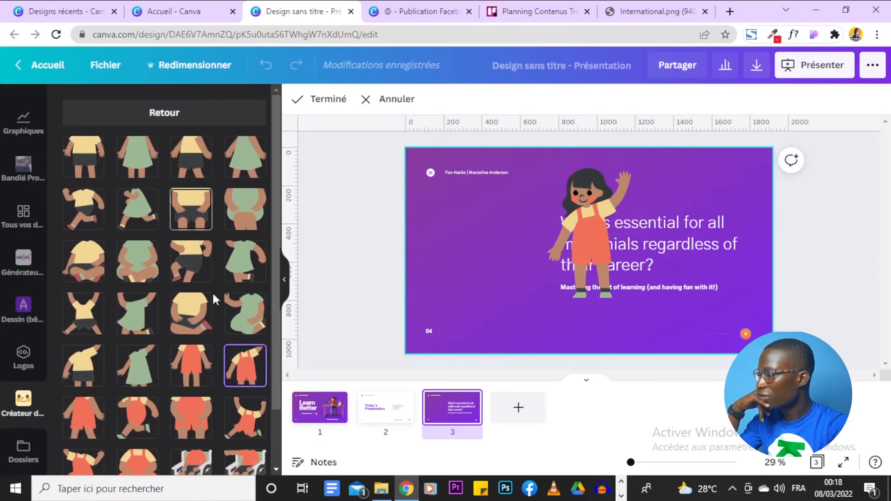
pyautogui.scroll(-2, 214, 298)
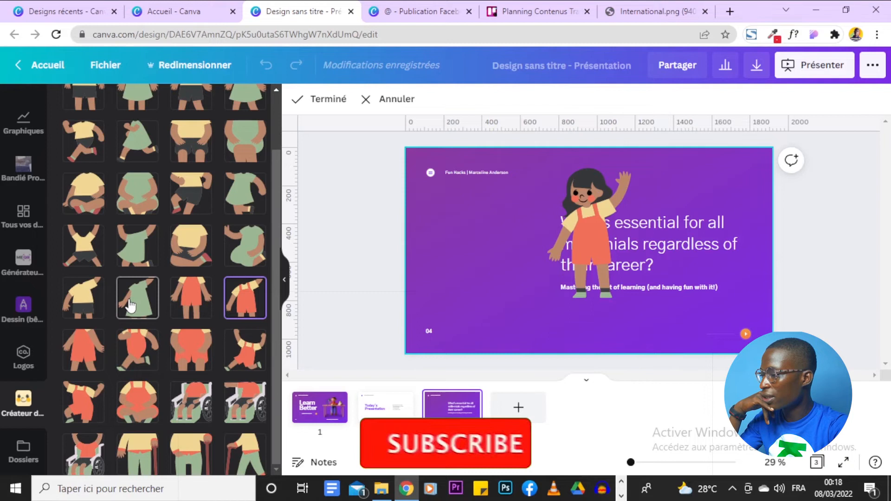
pyautogui.click(130, 305)
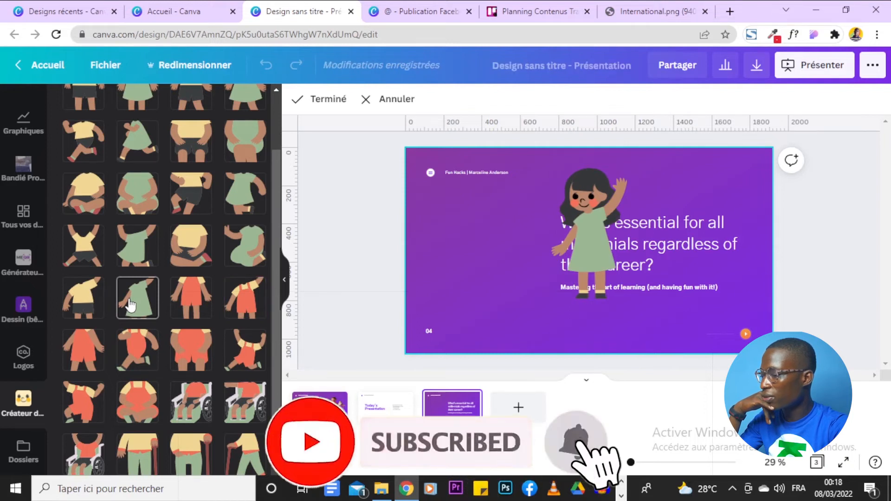
pyautogui.click(245, 305)
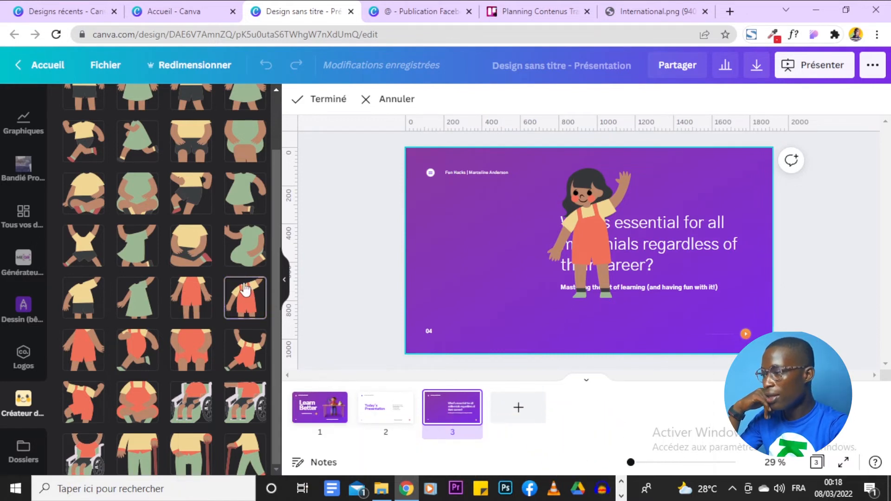
# Step: Return to the main character options, try the two darkest skin colours, and set the skin to light orange
pyautogui.scroll(2, 232, 291)
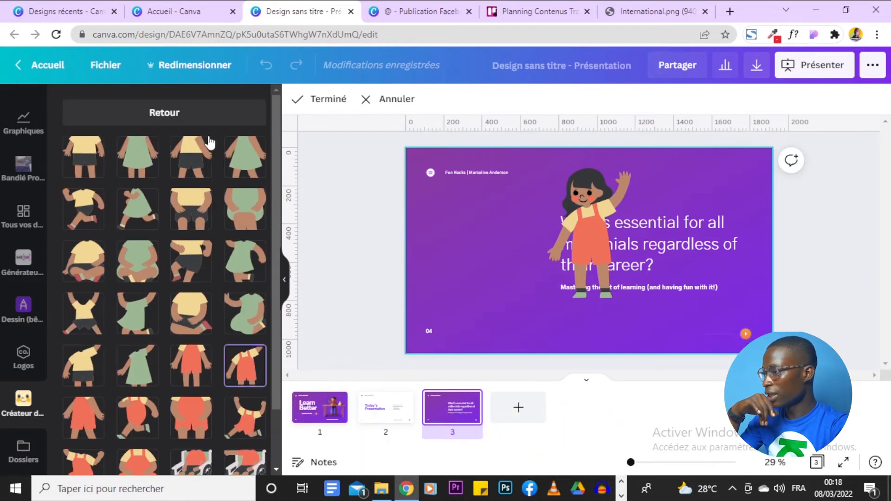
pyautogui.click(198, 113)
pyautogui.scroll(-1, 194, 290)
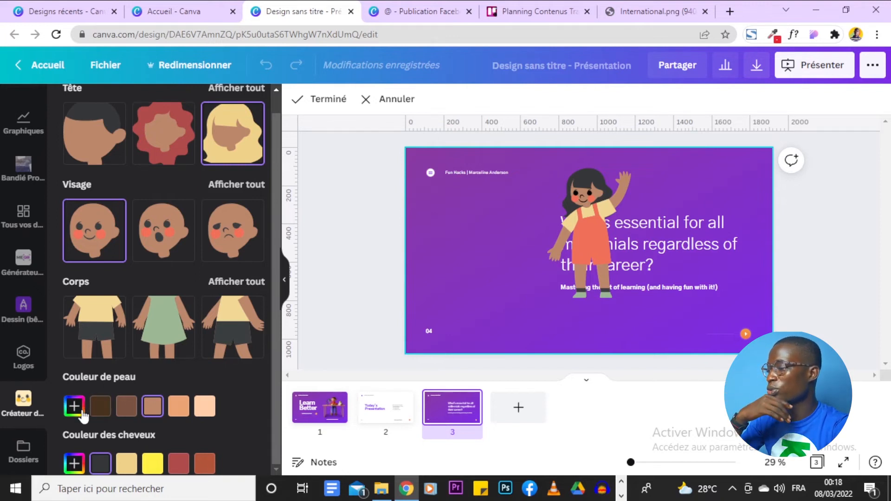
pyautogui.click(100, 408)
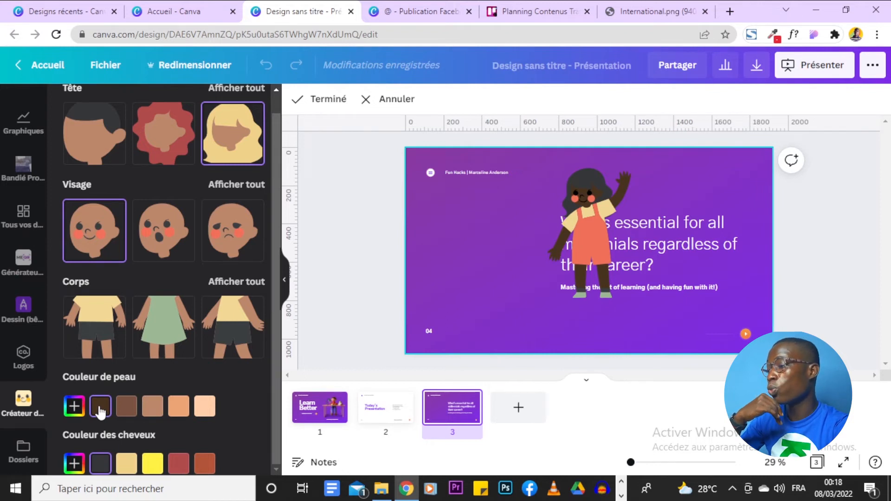
pyautogui.click(130, 409)
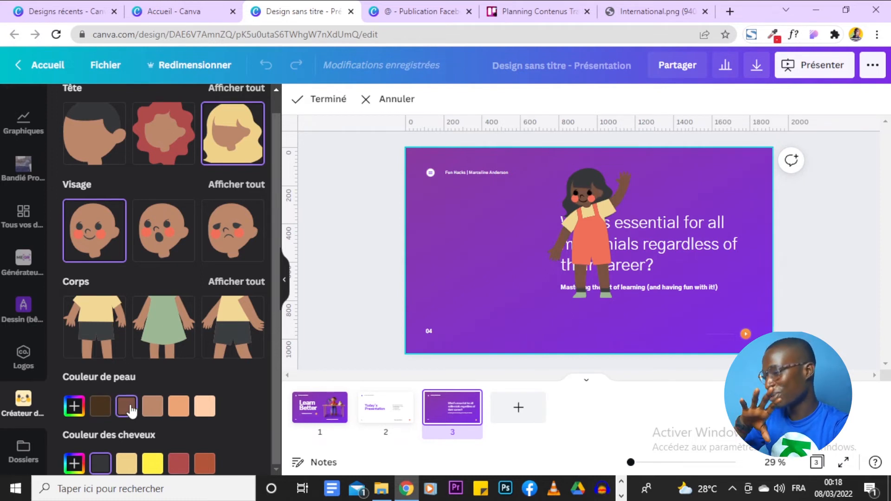
pyautogui.click(176, 409)
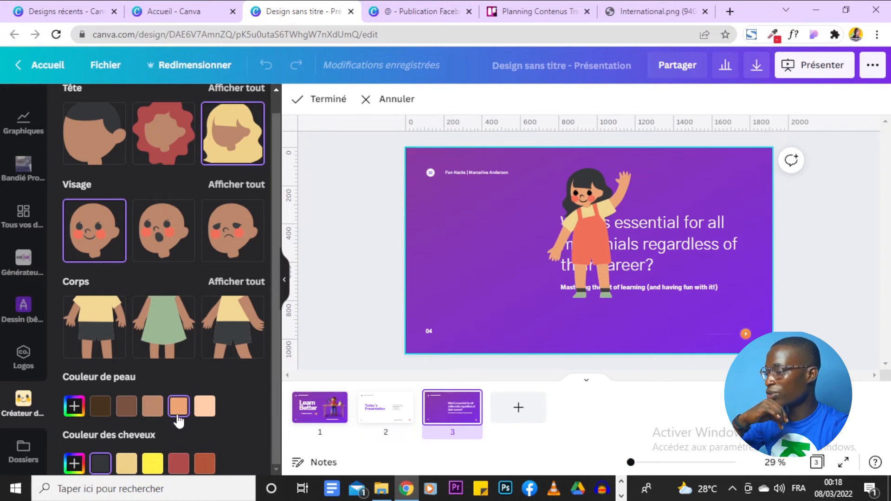
# Step: Try a custom purple skin colour sampled from the slide background on the character, and restore the light orange skin
pyautogui.click(75, 405)
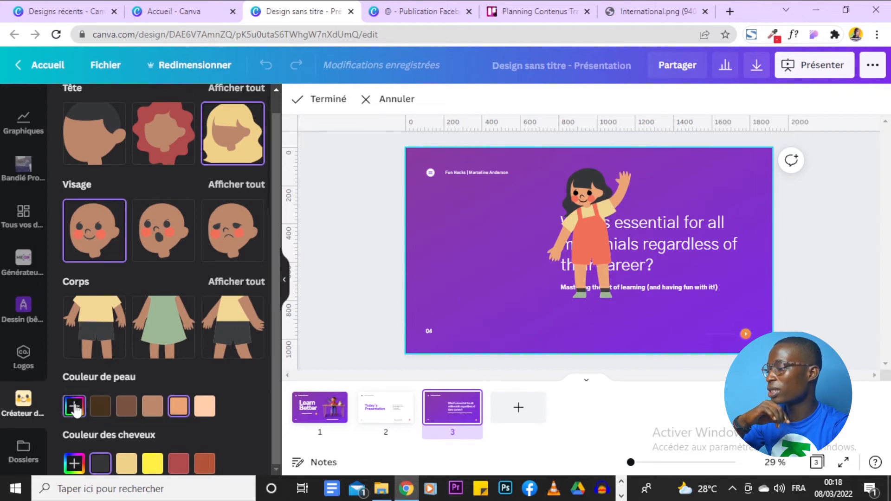
pyautogui.click(85, 227)
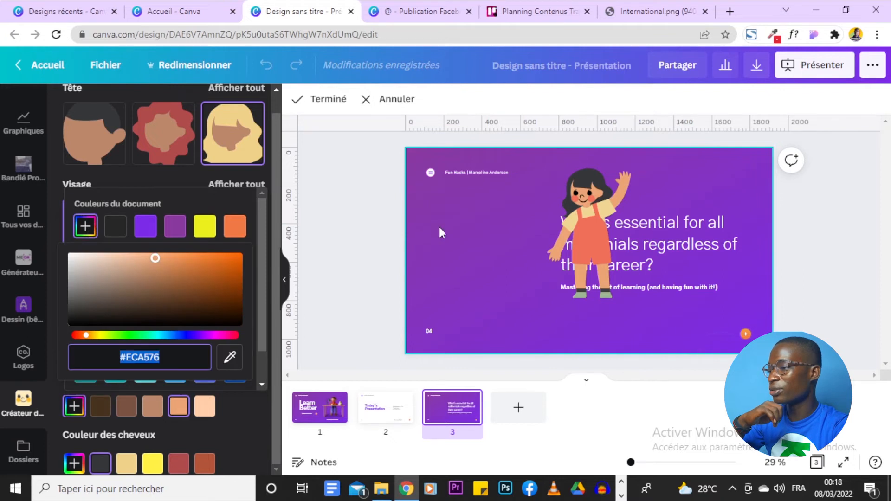
pyautogui.click(229, 358)
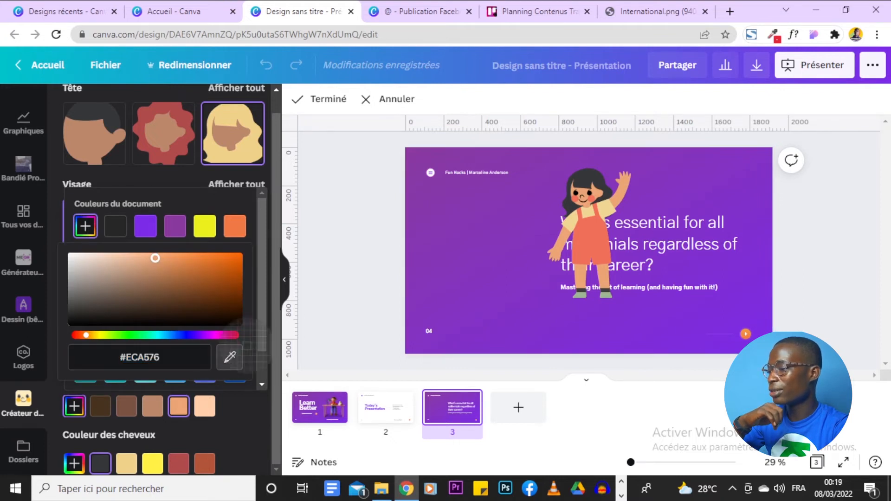
pyautogui.click(464, 254)
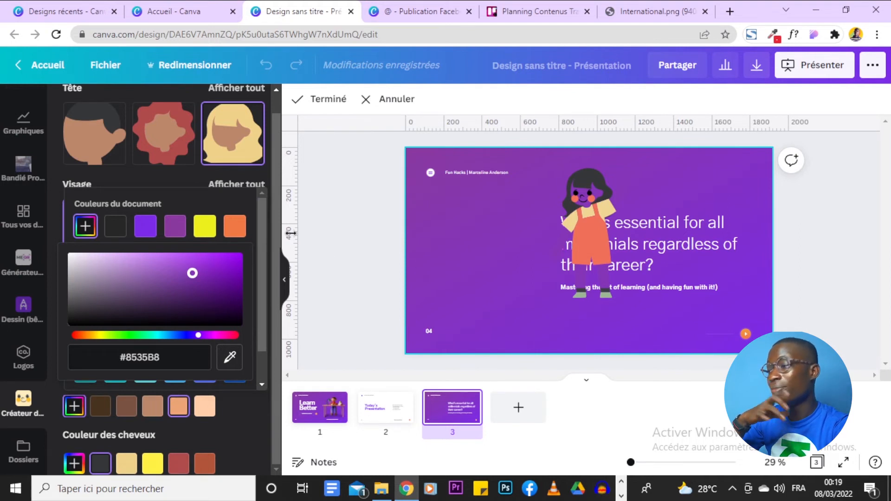
pyautogui.click(178, 410)
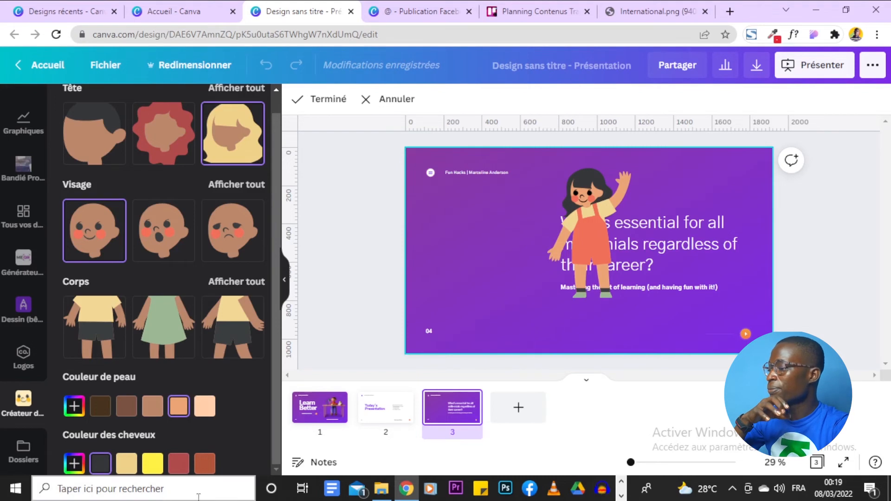
# Step: Try the orange-brown, red, yellow and blonde hair colours on the character and restore the dark hair
pyautogui.click(204, 463)
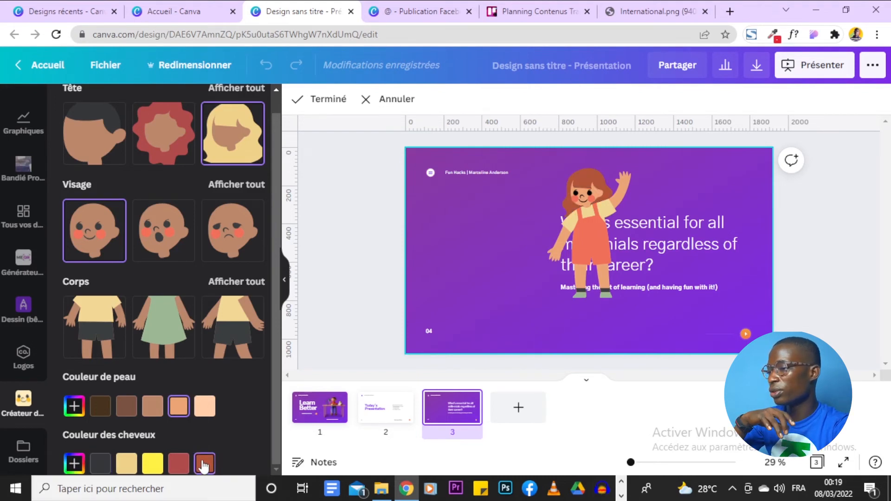
pyautogui.click(179, 463)
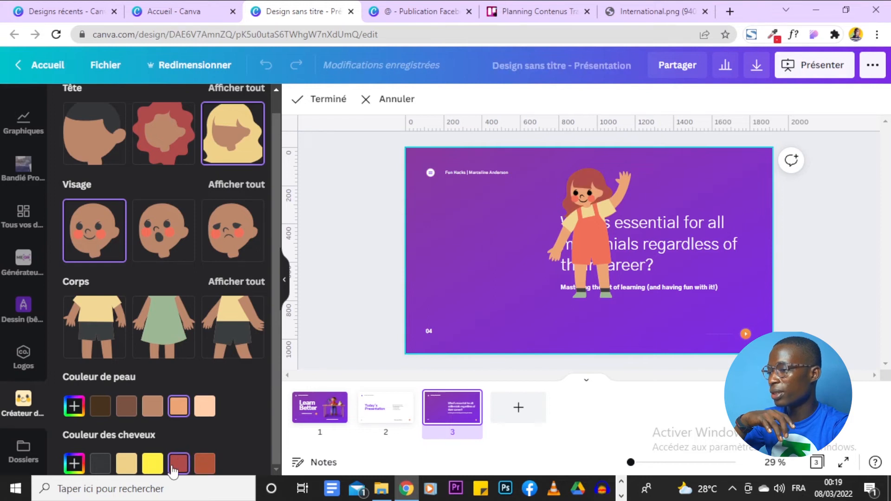
pyautogui.click(161, 466)
pyautogui.click(122, 467)
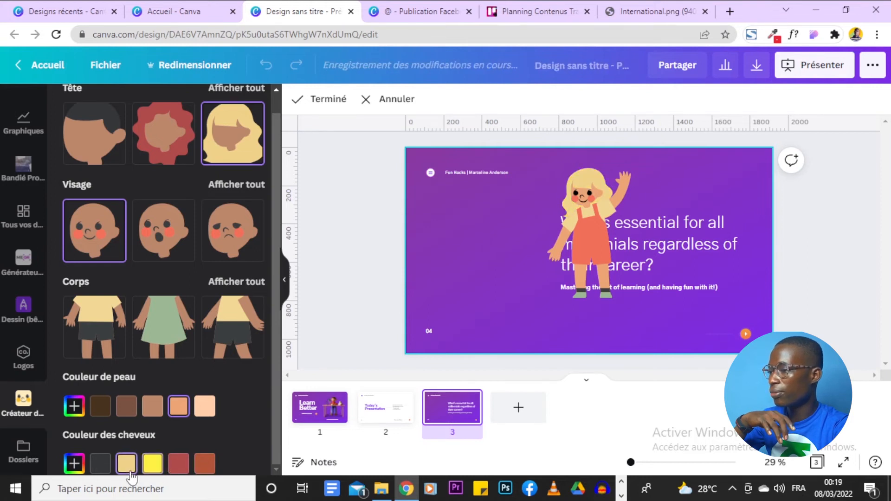
pyautogui.click(100, 463)
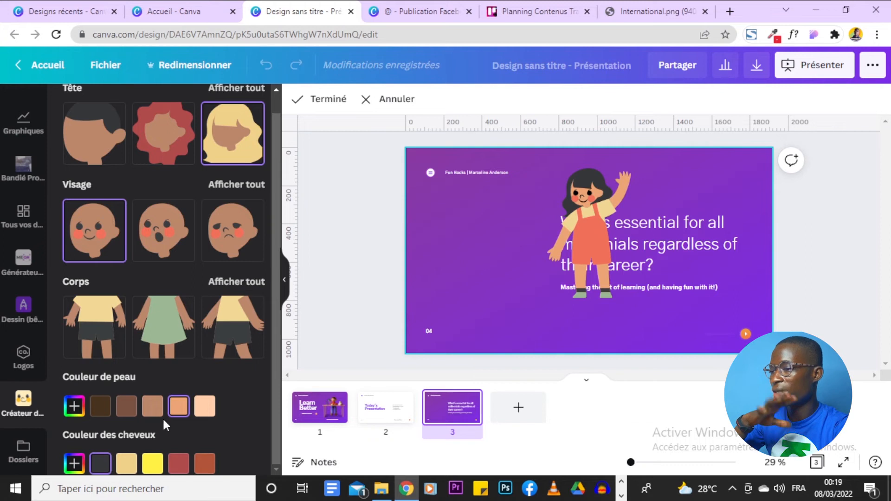
# Step: Finish the character, place it in the empty area beside the heading, and crop the blank space below its feet
pyautogui.scroll(1, 249, 376)
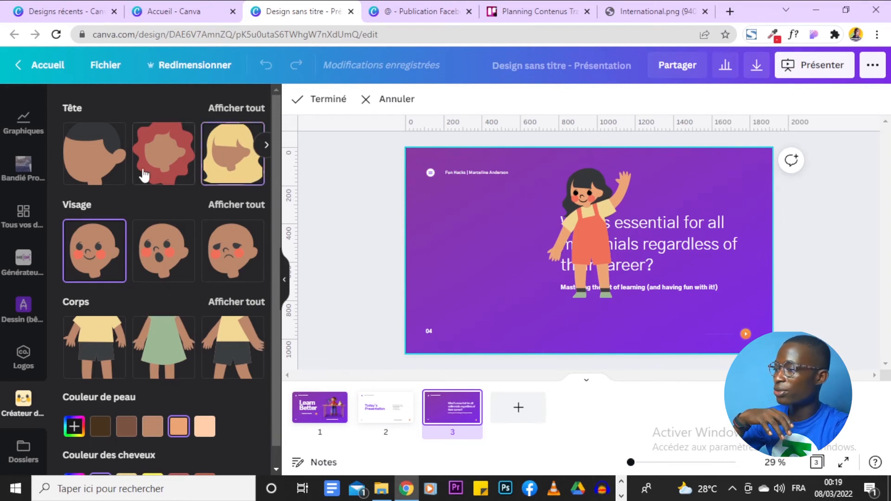
pyautogui.click(328, 99)
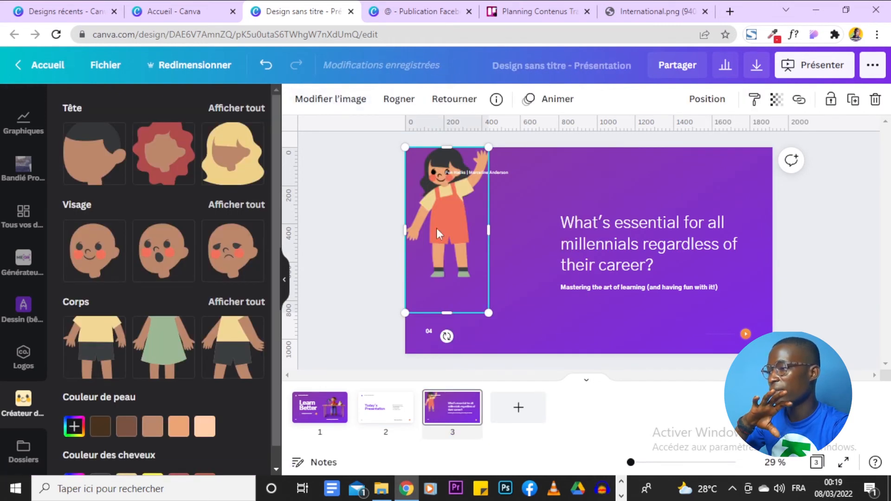
pyautogui.moveTo(443, 246); pyautogui.dragTo(480, 275)
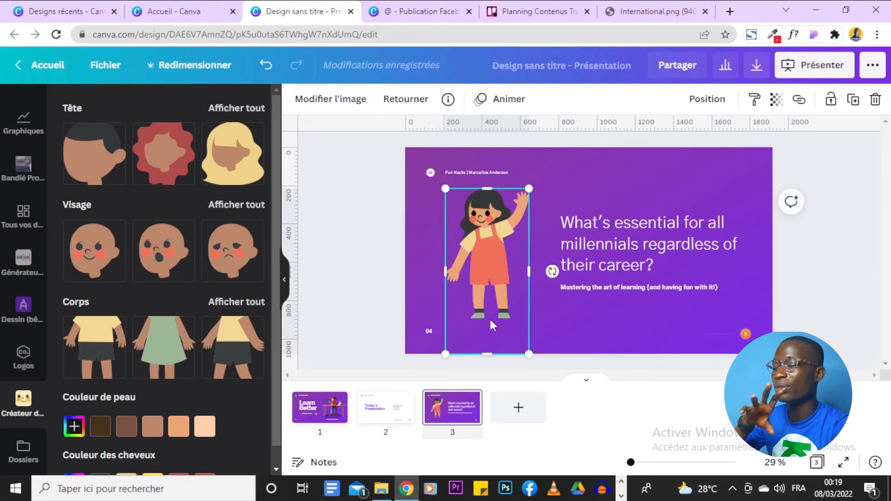
pyautogui.moveTo(486, 354); pyautogui.dragTo(487, 334)
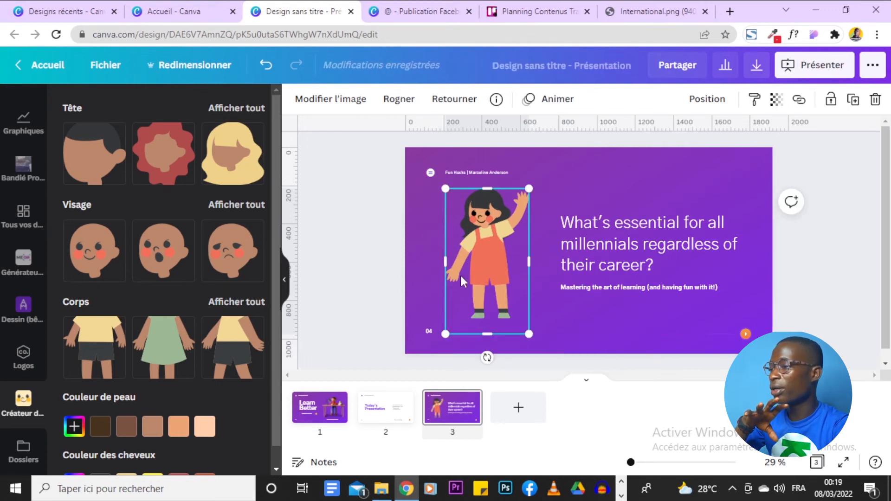
# Step: Examine the image-editing effects available for the character, from adjustments and filters to shadows, Duotone, Photogenic and ColorMix
pyautogui.click(330, 99)
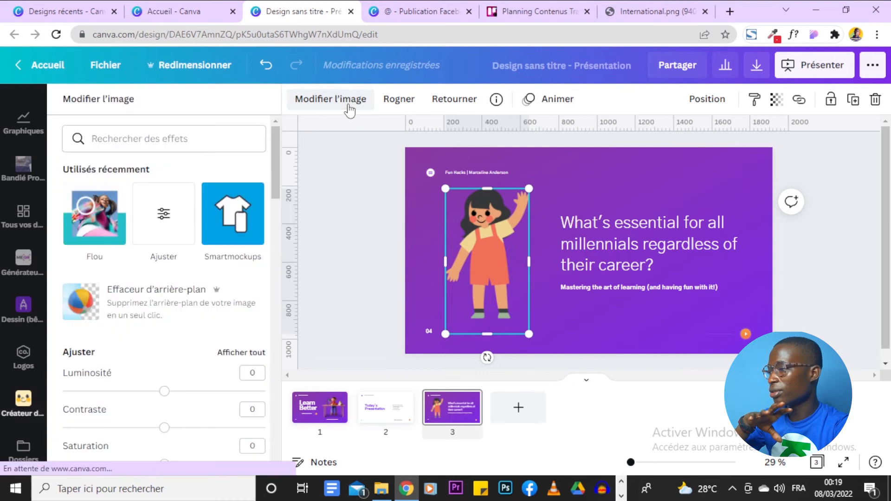
pyautogui.scroll(-5, 213, 366)
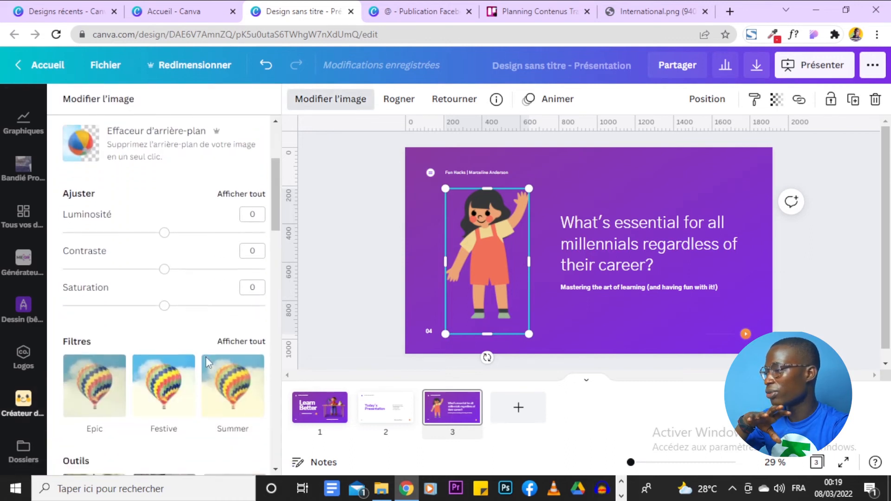
pyautogui.scroll(-6, 186, 325)
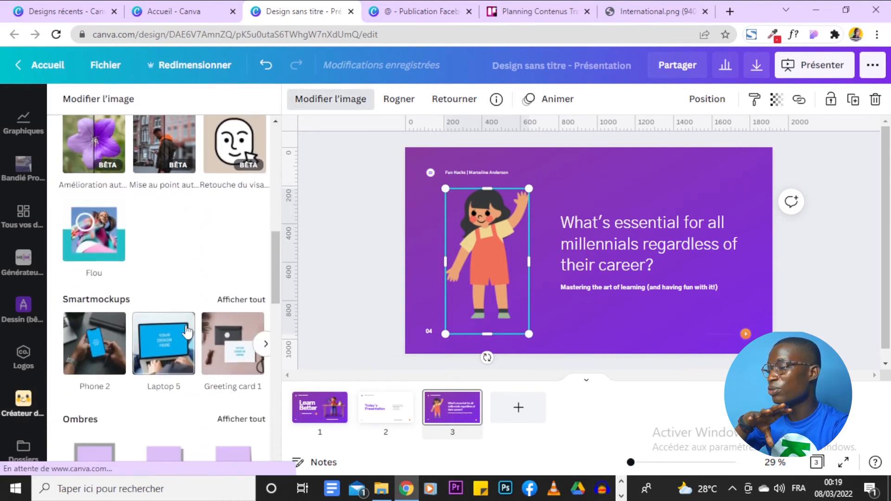
pyautogui.scroll(9, 134, 260)
pyautogui.scroll(-4, 132, 257)
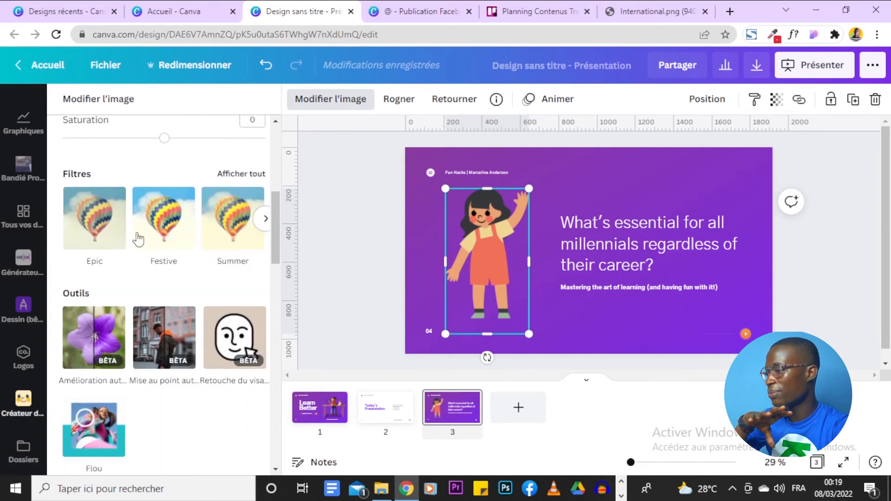
pyautogui.scroll(-5, 195, 274)
pyautogui.scroll(-4, 163, 277)
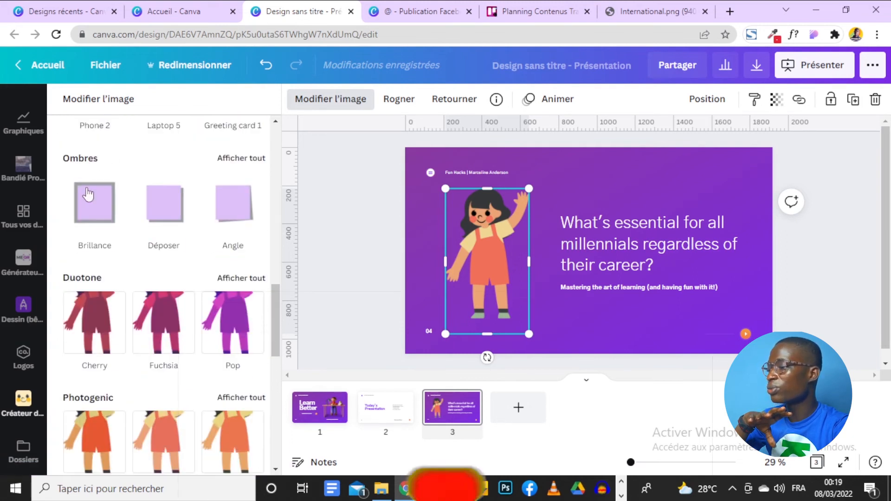
pyautogui.scroll(-5, 144, 371)
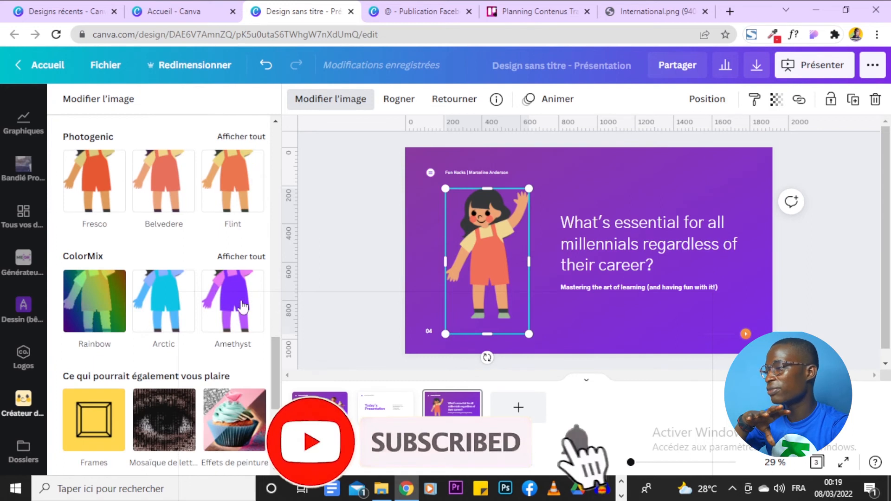
# Step: Move the character slightly closer to the heading text and deselect it
pyautogui.moveTo(501, 261)
pyautogui.mouseDown()
pyautogui.moveTo(520, 261)
pyautogui.moveTo(503, 264)
pyautogui.mouseUp()
pyautogui.click(796, 246)
pyautogui.click(507, 266)
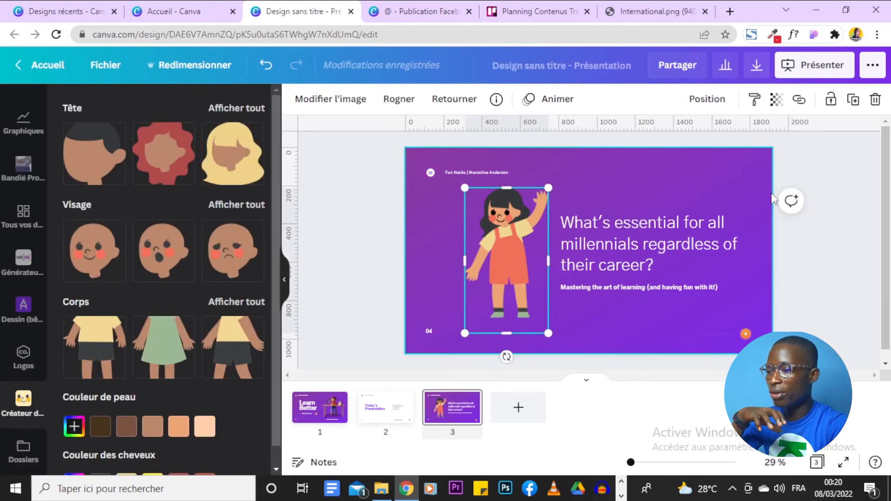
pyautogui.click(800, 266)
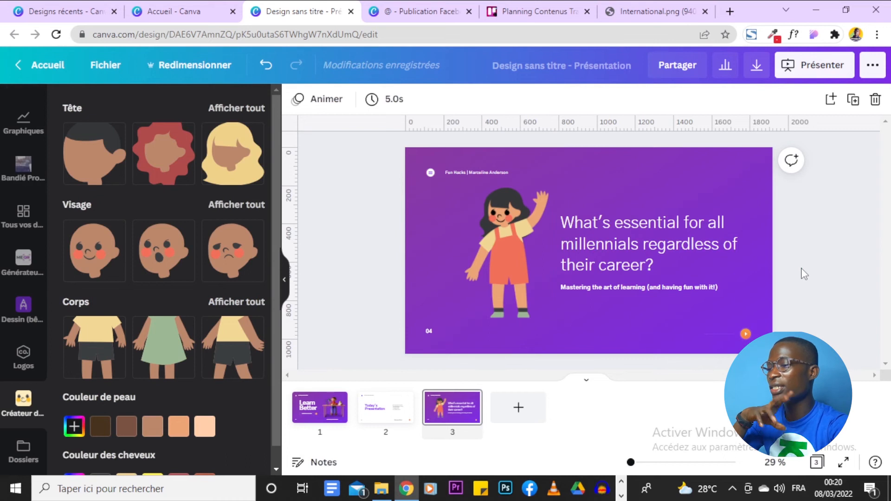
# Step: Add a blank fourth slide and show the Fun Purple Illustrated 3D Humans Education Keynote Presentation template pages
pyautogui.click(519, 408)
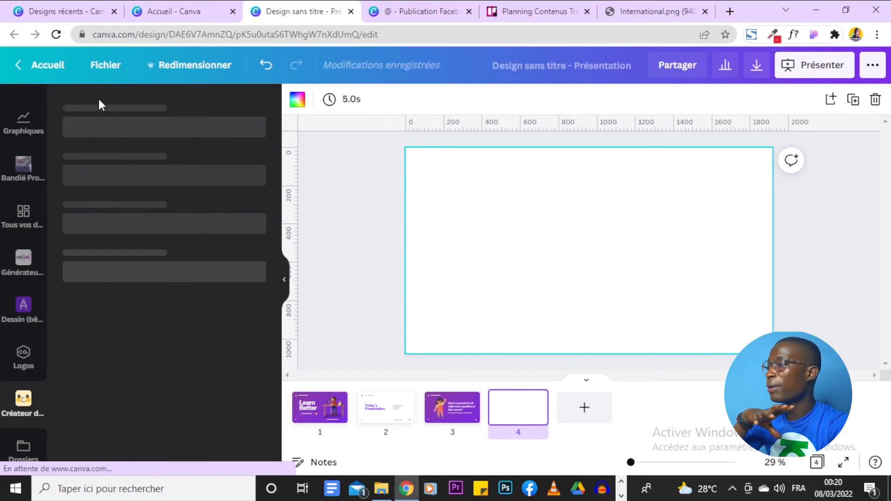
pyautogui.scroll(5, 19, 135)
pyautogui.click(21, 104)
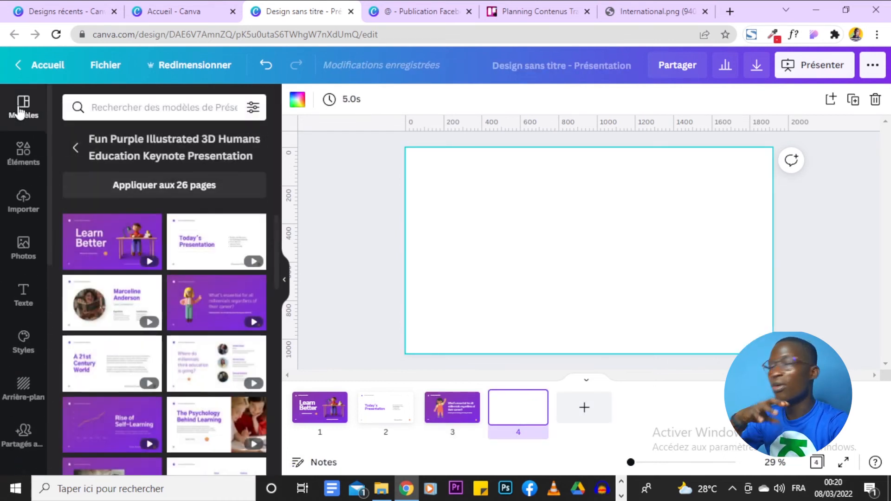